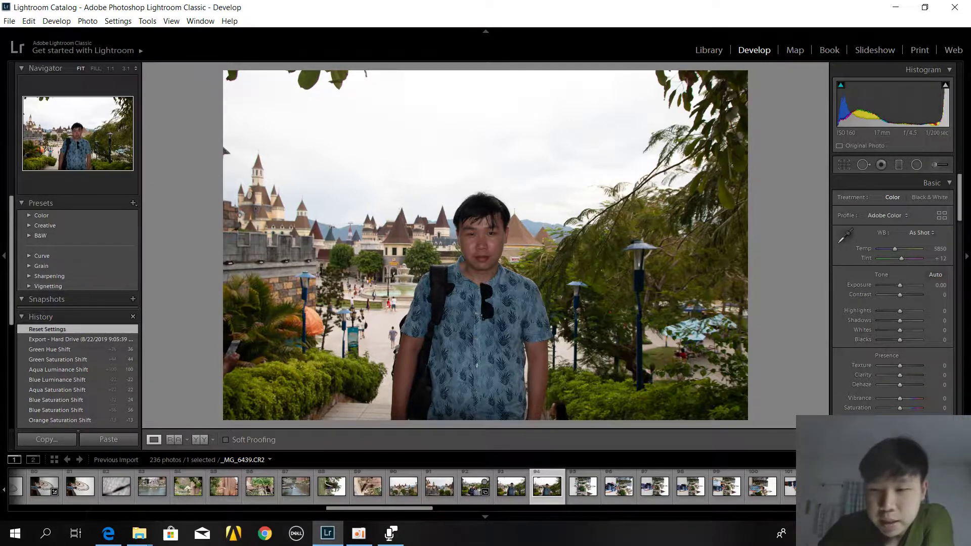
# Paste the copied develop settings, then test extreme Contrast values before settling at −7.
pyautogui.hotkey('ctrl', 'shift', 'v')
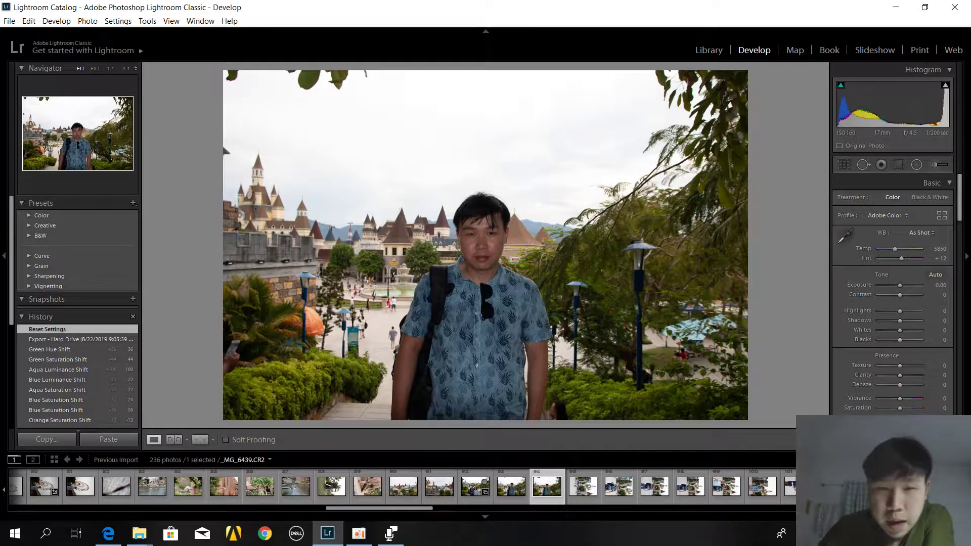
pyautogui.hotkey('ctrl', 'shift', 'v')
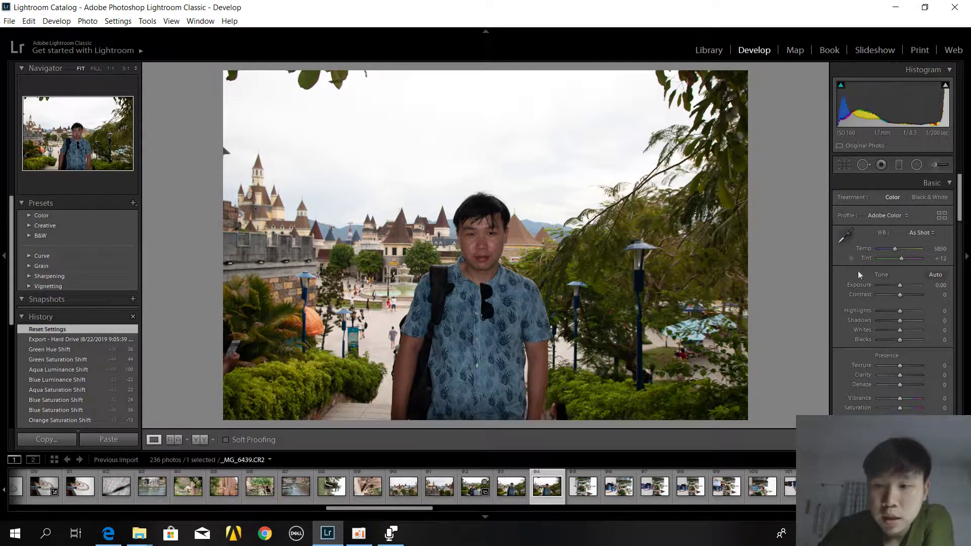
pyautogui.moveTo(902, 296); pyautogui.dragTo(902, 295)
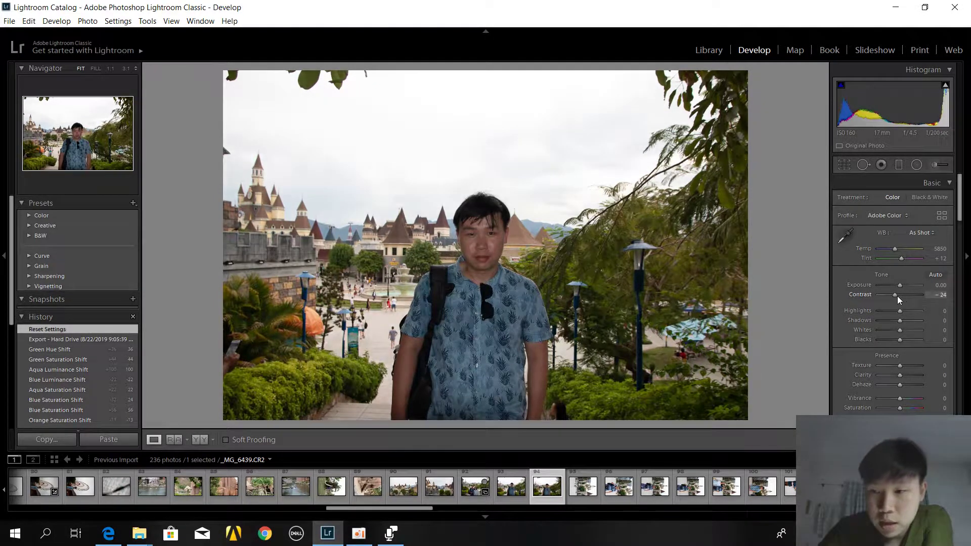
pyautogui.moveTo(903, 295); pyautogui.dragTo(928, 295)
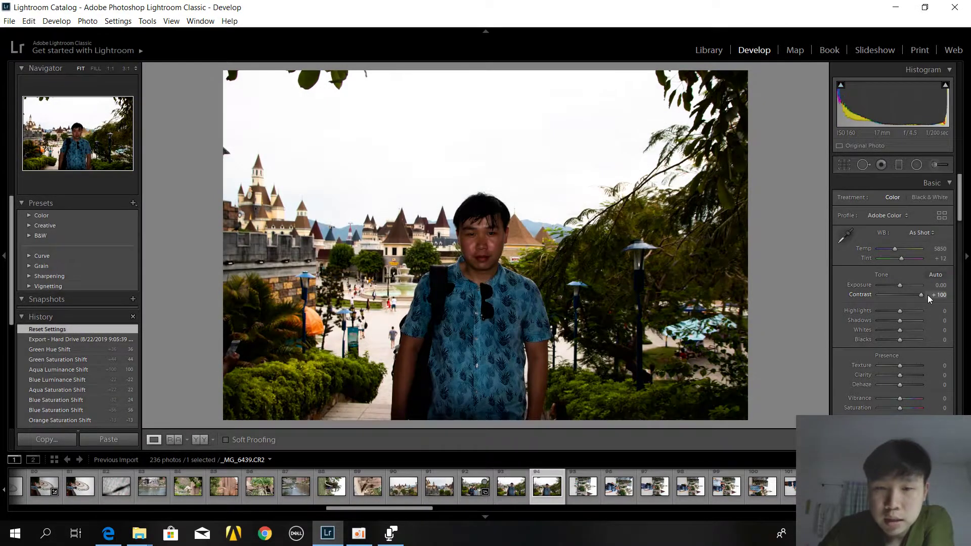
pyautogui.moveTo(926, 298)
pyautogui.mouseDown()
pyautogui.moveTo(903, 297)
pyautogui.moveTo(935, 296)
pyautogui.moveTo(900, 295)
pyautogui.mouseUp()
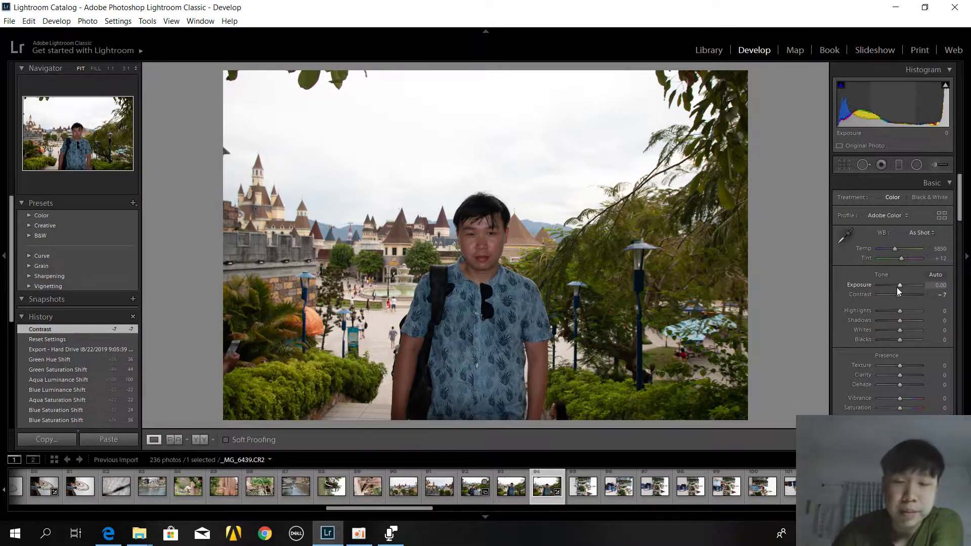
# Set Contrast to −36, Whites −12 and Blacks +36, then begin lowering Highlights.
pyautogui.click(900, 296)
pyautogui.moveTo(901, 295); pyautogui.dragTo(896, 295)
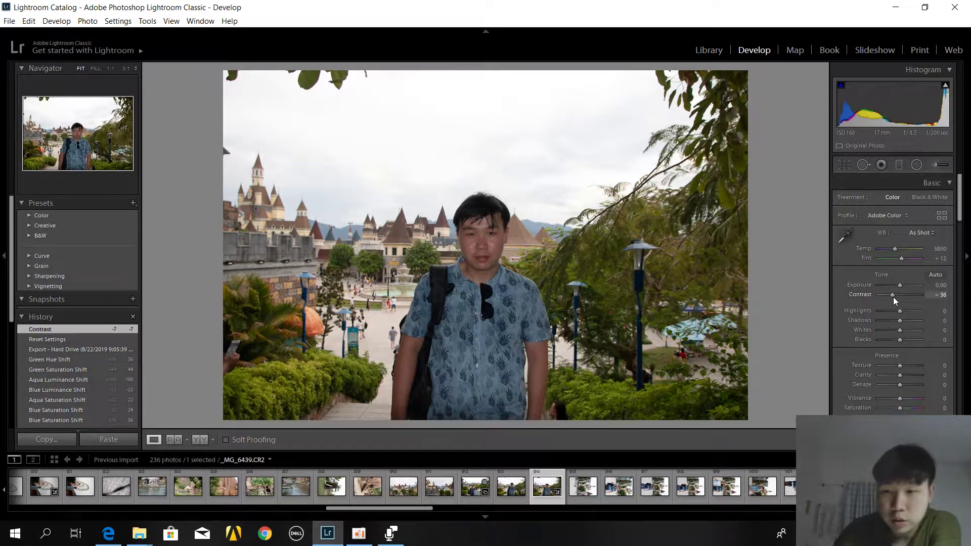
pyautogui.moveTo(893, 297); pyautogui.dragTo(893, 296)
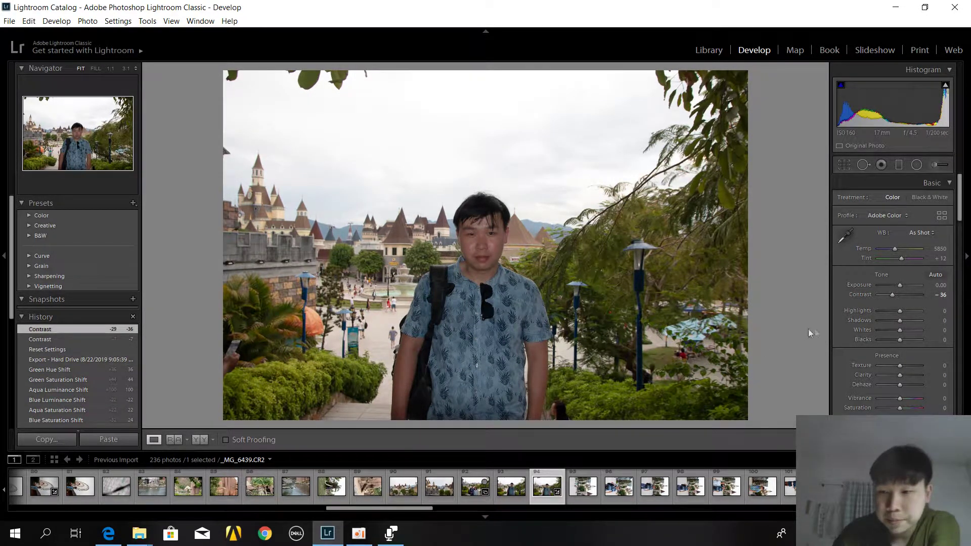
pyautogui.moveTo(899, 329)
pyautogui.mouseDown()
pyautogui.moveTo(916, 330)
pyautogui.moveTo(901, 340)
pyautogui.moveTo(910, 342)
pyautogui.mouseUp()
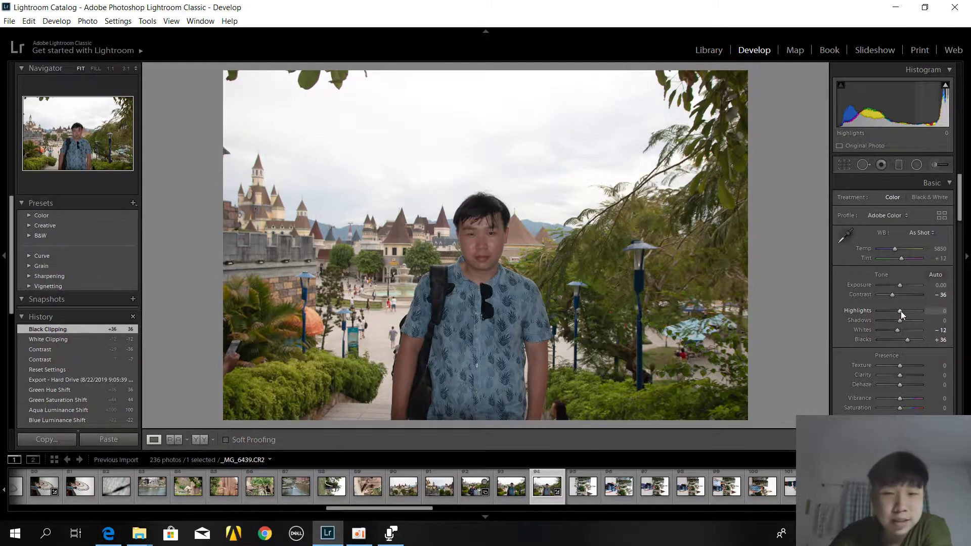
pyautogui.moveTo(900, 312); pyautogui.dragTo(882, 312)
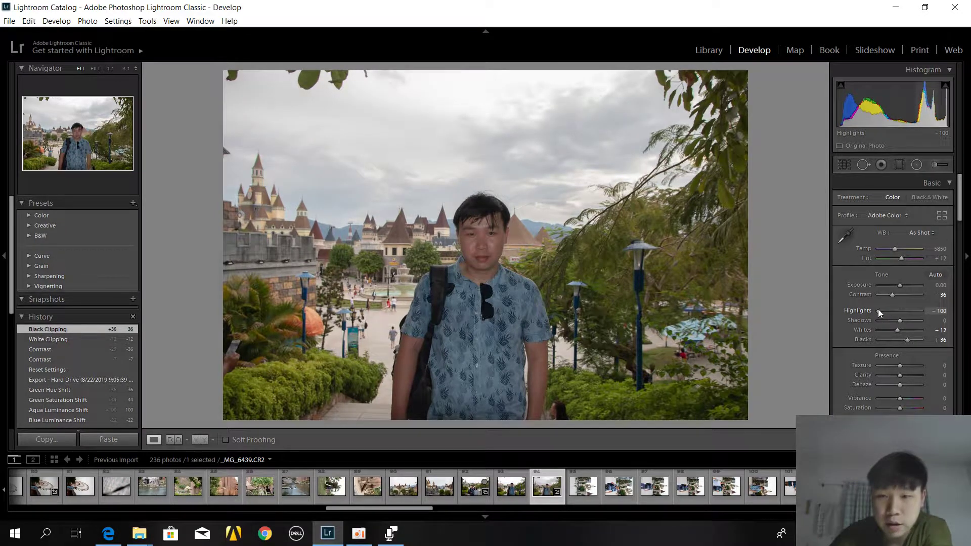
# Set Highlights to −67, Texture −17 and Shadows +36, then bring up Reference View.
pyautogui.moveTo(882, 310); pyautogui.dragTo(886, 310)
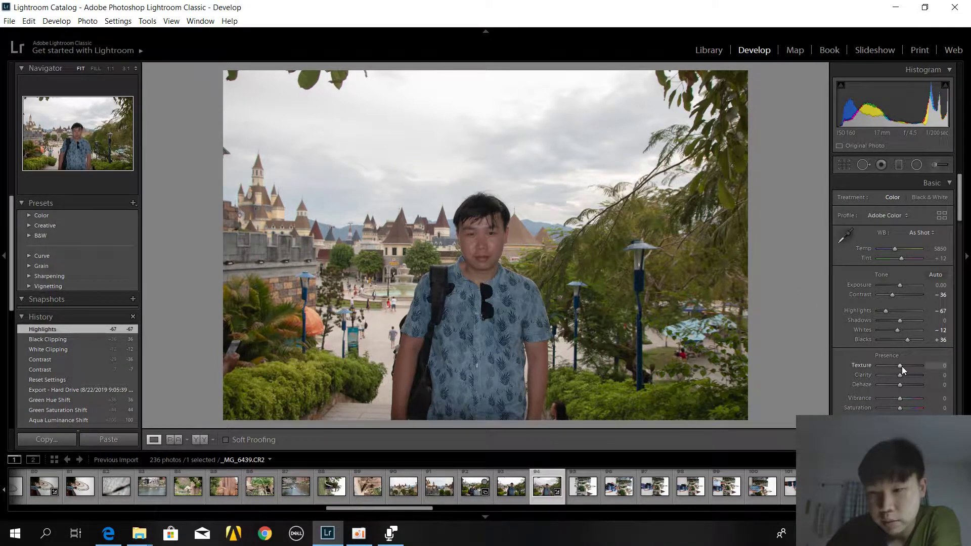
pyautogui.moveTo(906, 366); pyautogui.dragTo(900, 368)
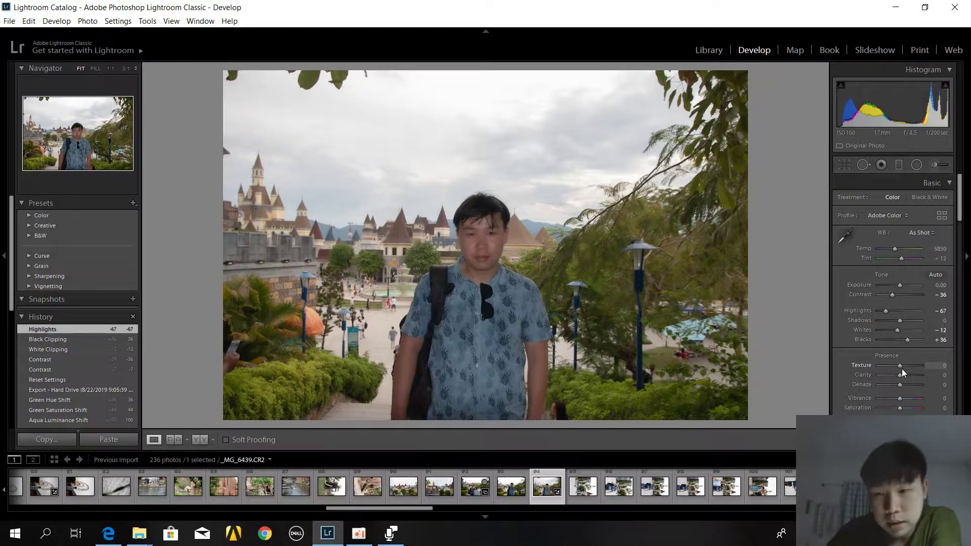
pyautogui.moveTo(899, 368); pyautogui.dragTo(898, 367)
pyautogui.moveTo(899, 321); pyautogui.dragTo(908, 321)
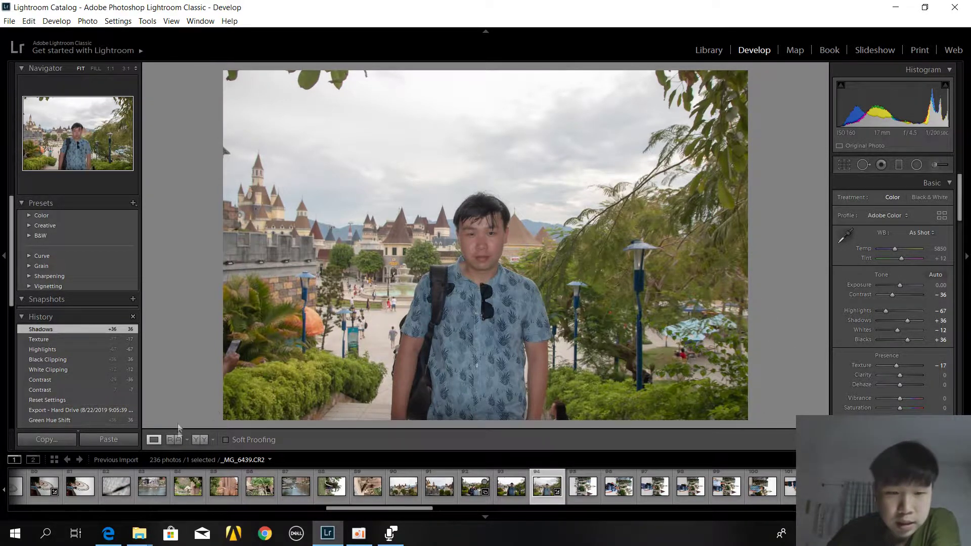
pyautogui.click(175, 443)
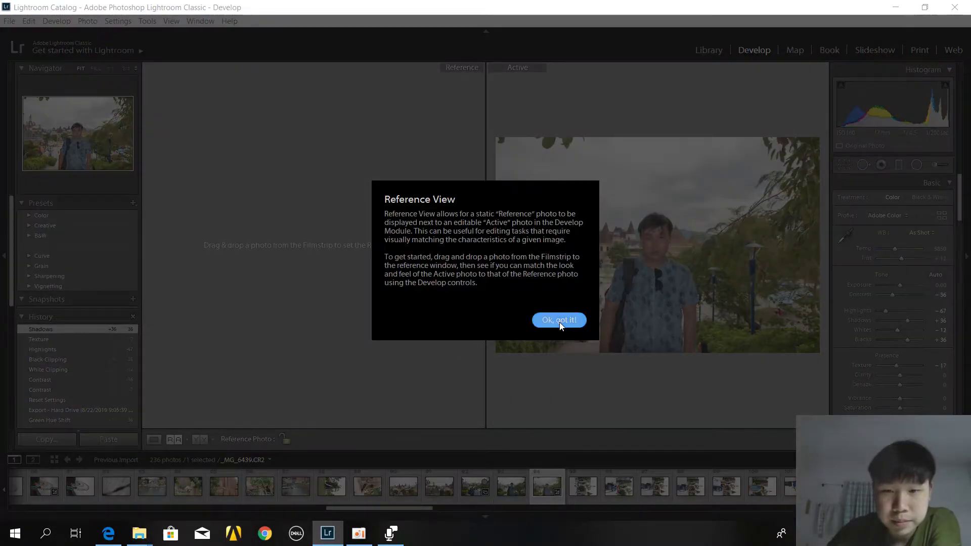
pyautogui.click(559, 321)
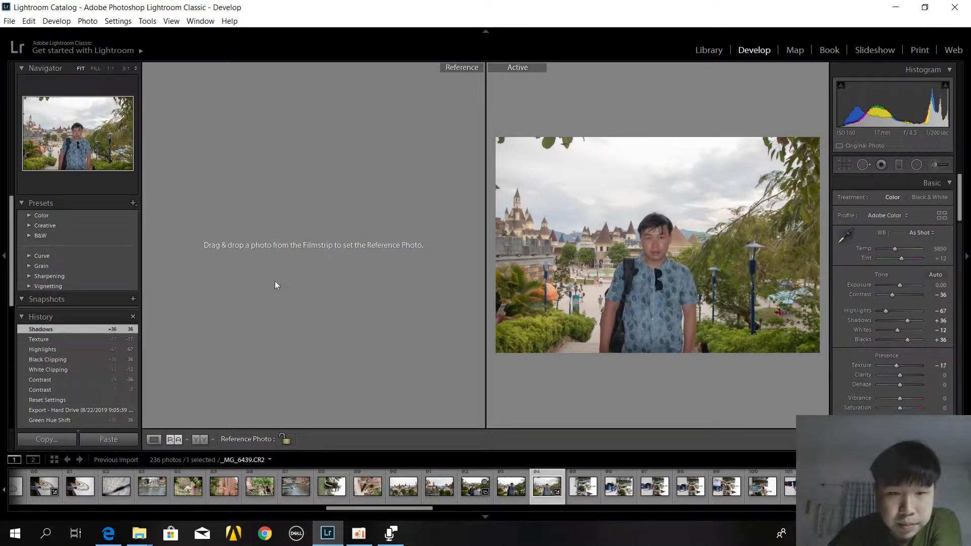
pyautogui.click(200, 439)
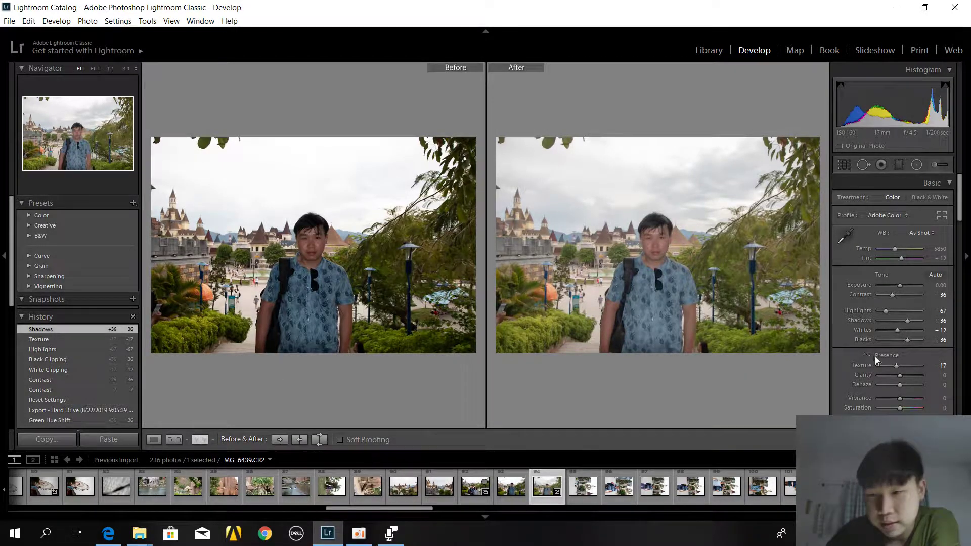
pyautogui.click(203, 441)
pyautogui.click(157, 439)
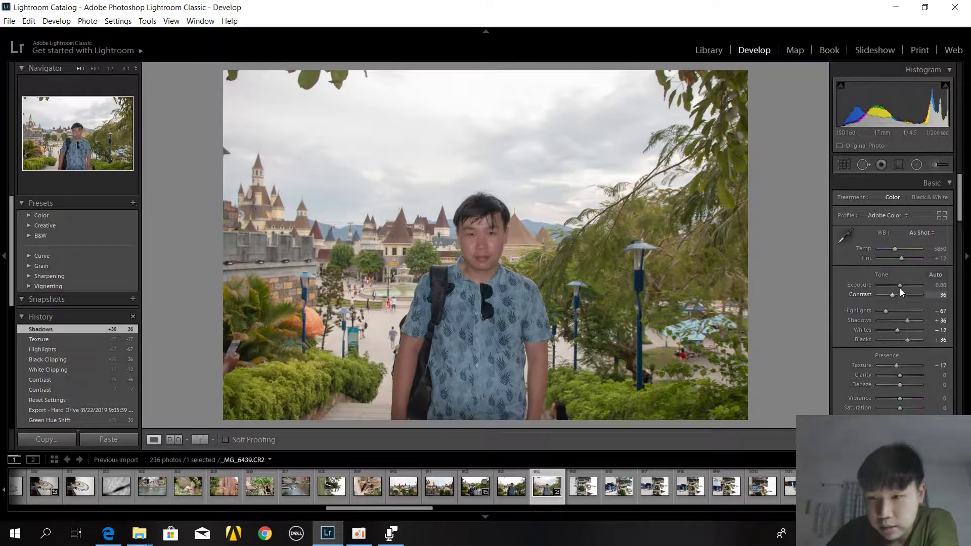
# In HSL, raise Orange Luminance to +33 and drop Orange Saturation to −4.
pyautogui.scroll(-2, 856, 299)
pyautogui.scroll(-3, 856, 300)
pyautogui.scroll(2, 856, 300)
pyautogui.scroll(2, 856, 299)
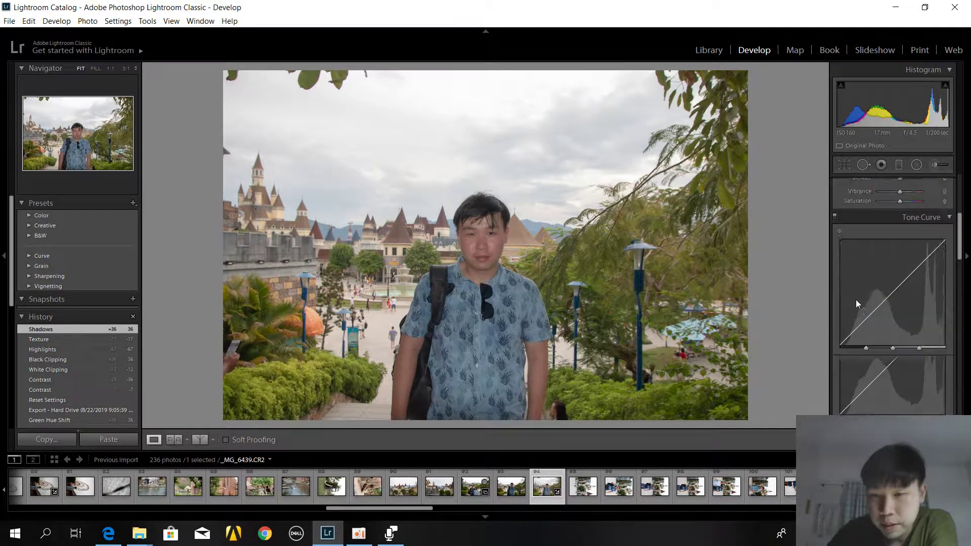
pyautogui.scroll(-5, 855, 299)
pyautogui.scroll(-2, 856, 299)
pyautogui.moveTo(902, 332); pyautogui.dragTo(932, 341)
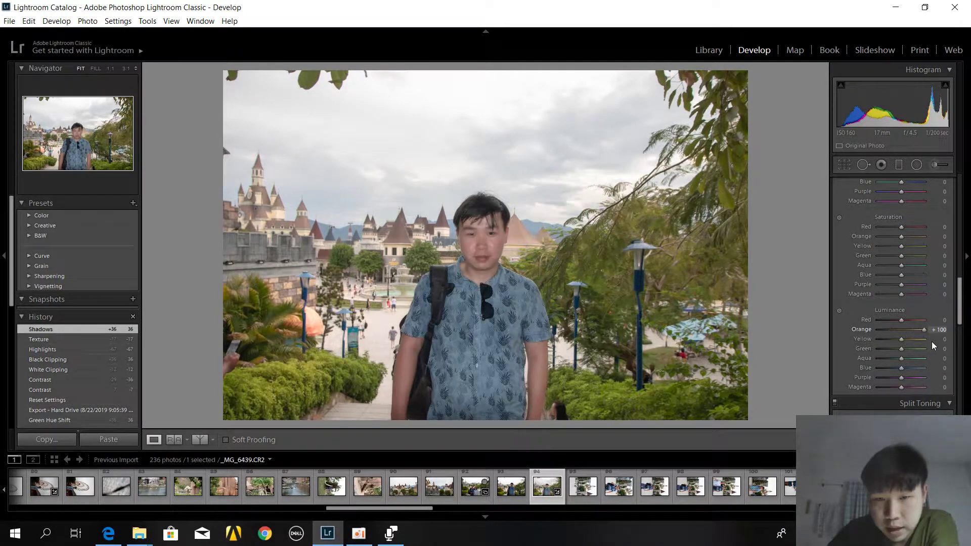
pyautogui.moveTo(919, 341); pyautogui.dragTo(910, 332)
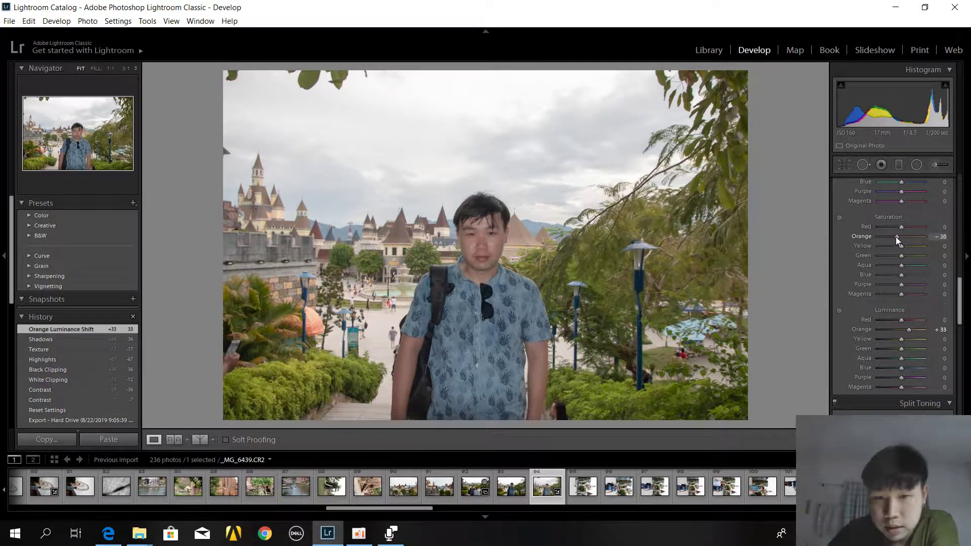
pyautogui.moveTo(898, 238); pyautogui.dragTo(899, 238)
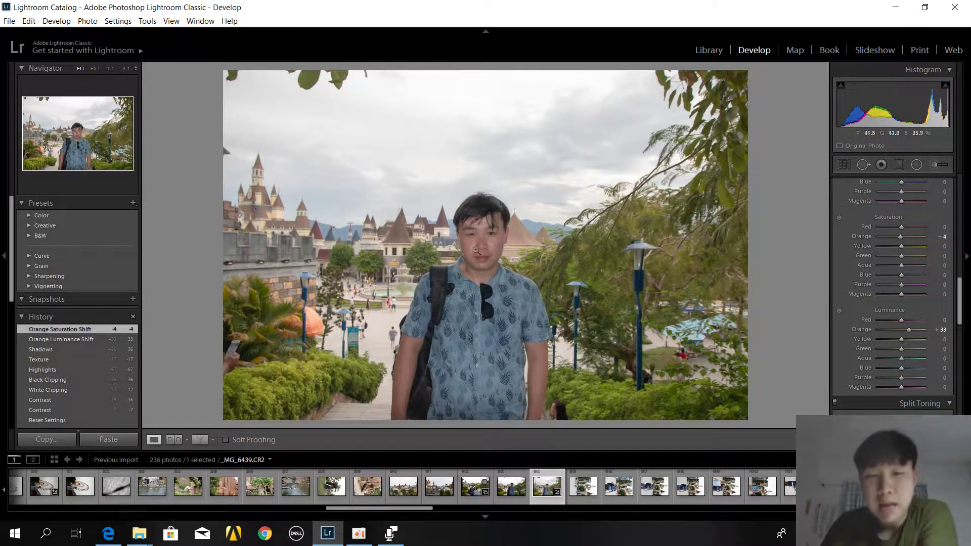
pyautogui.scroll(5, 839, 283)
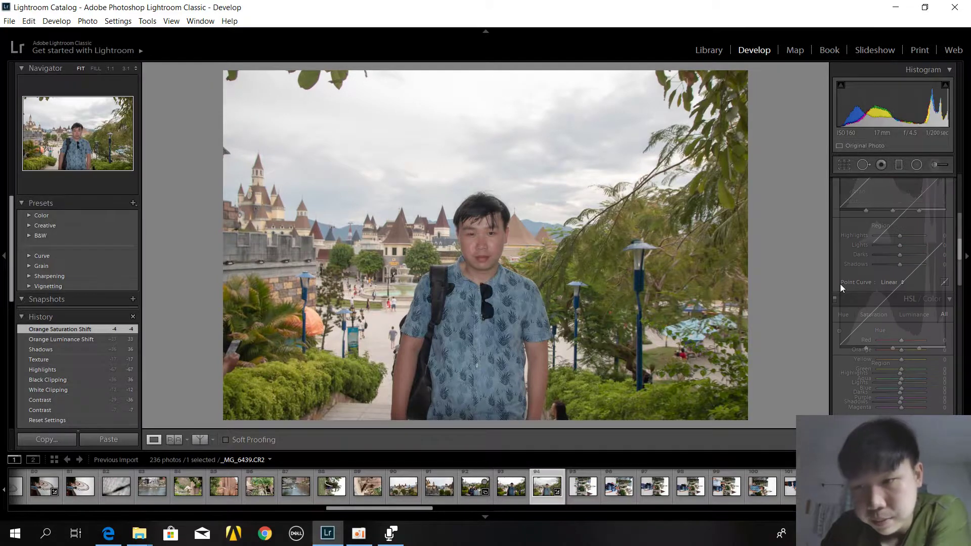
# Lower Clarity to −12 in the Presence section to soften the portrait.
pyautogui.scroll(5, 839, 284)
pyautogui.scroll(-3, 873, 359)
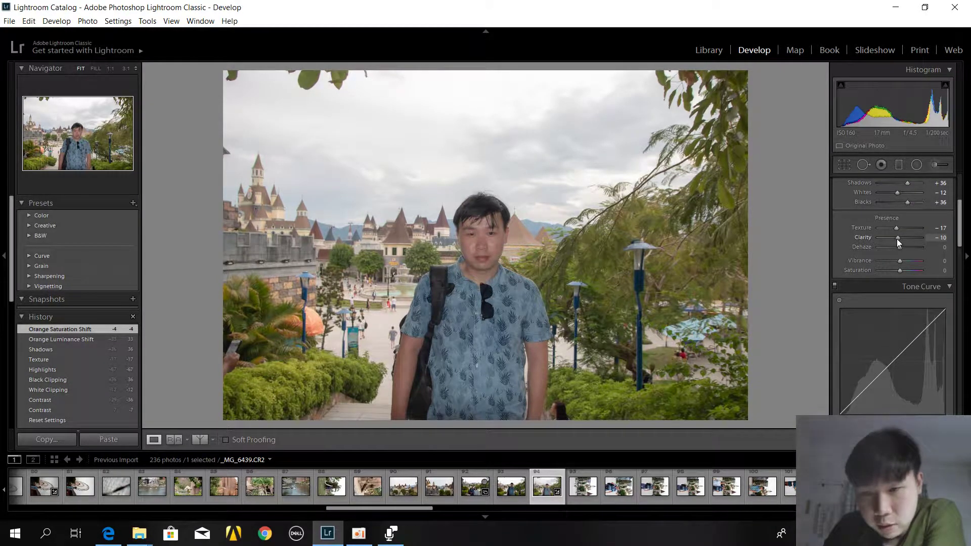
pyautogui.moveTo(896, 239); pyautogui.dragTo(896, 238)
pyautogui.scroll(-5, 837, 286)
pyautogui.scroll(-5, 835, 288)
pyautogui.scroll(5, 837, 293)
pyautogui.scroll(5, 838, 294)
pyautogui.scroll(5, 842, 298)
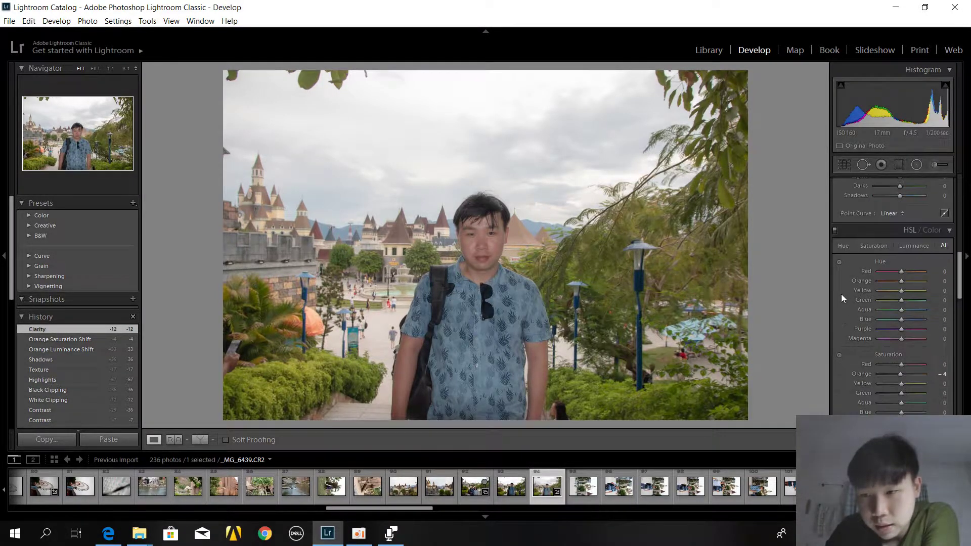
pyautogui.scroll(-5, 842, 294)
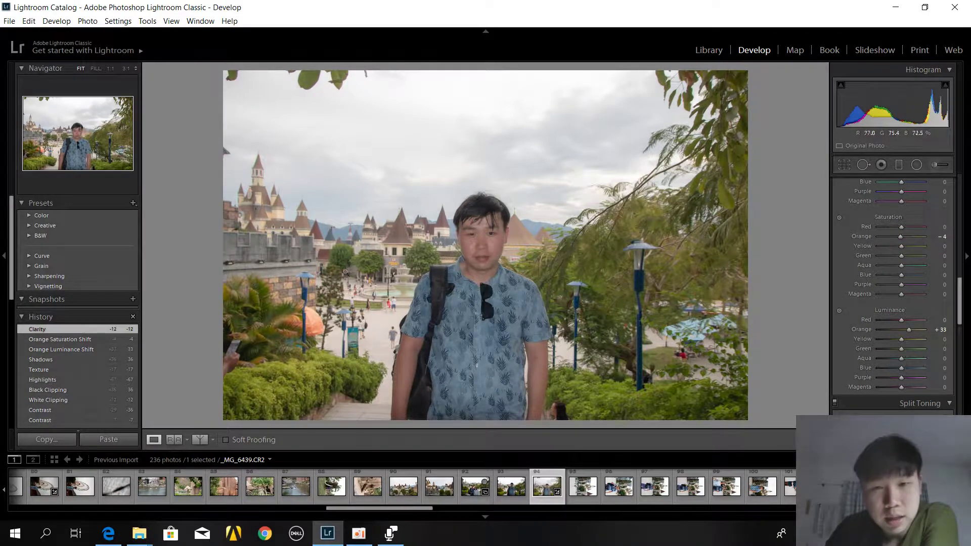
pyautogui.click(201, 439)
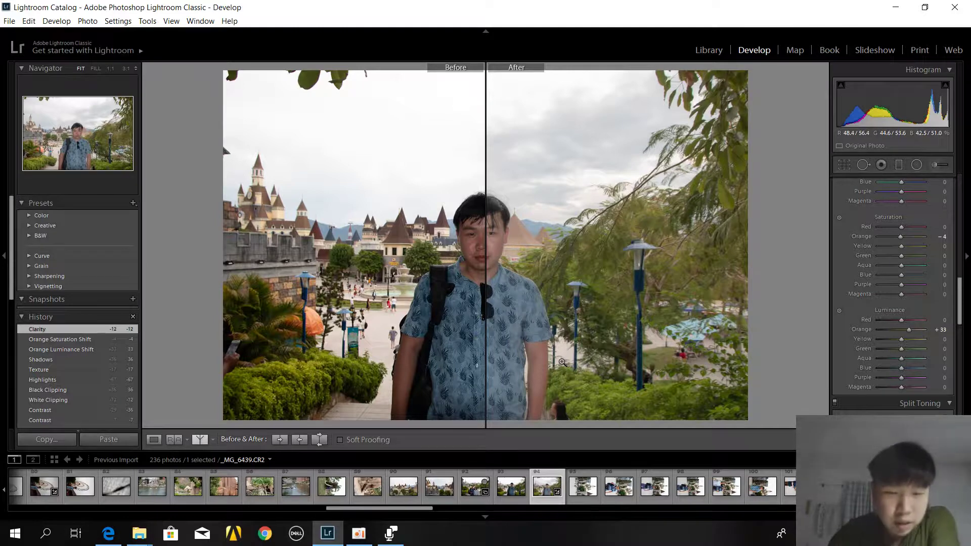
pyautogui.click(154, 439)
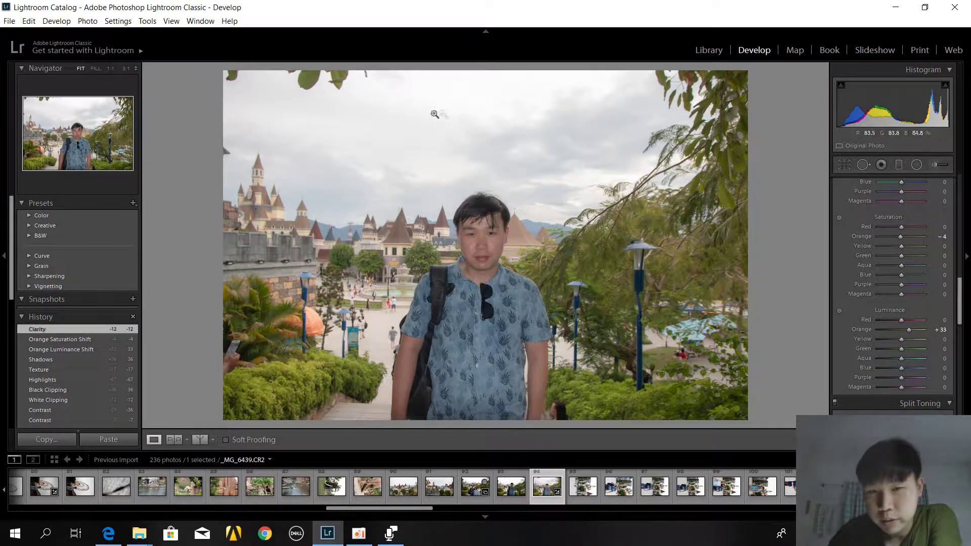
pyautogui.moveTo(899, 369)
pyautogui.mouseDown()
pyautogui.moveTo(865, 366)
pyautogui.moveTo(901, 366)
pyautogui.mouseUp()
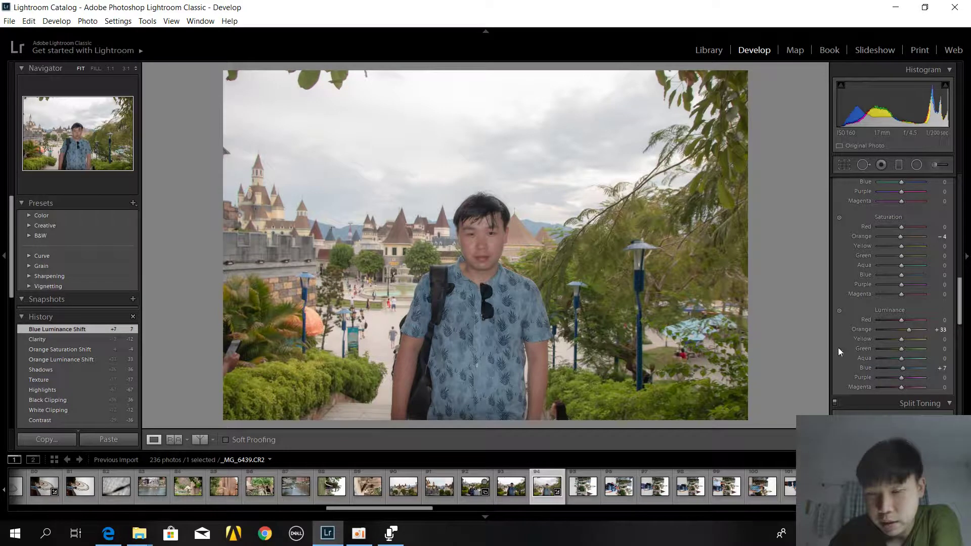
# Pull Highlights all the way down to −100 in the Basic panel.
pyautogui.scroll(3, 839, 336)
pyautogui.scroll(5, 838, 336)
pyautogui.scroll(3, 860, 283)
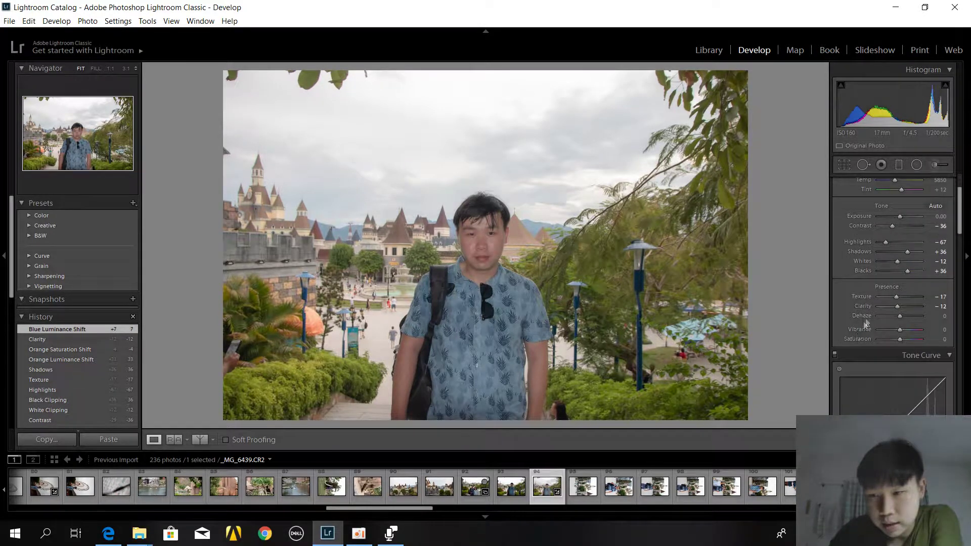
pyautogui.moveTo(883, 242); pyautogui.dragTo(877, 243)
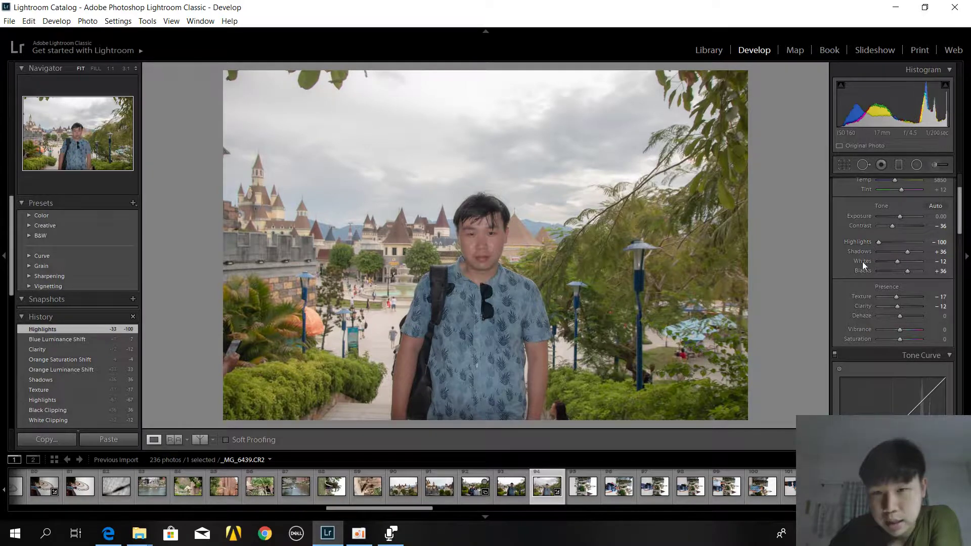
pyautogui.scroll(-3, 863, 262)
pyautogui.scroll(-4, 866, 268)
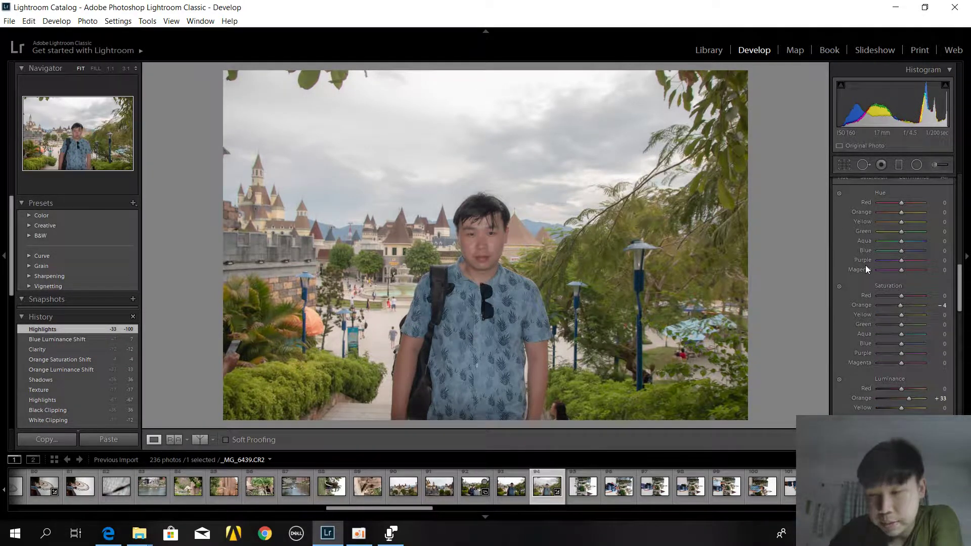
# Give the Split Toning highlights a blue tint at Hue 236, Saturation 25.
pyautogui.scroll(-5, 866, 265)
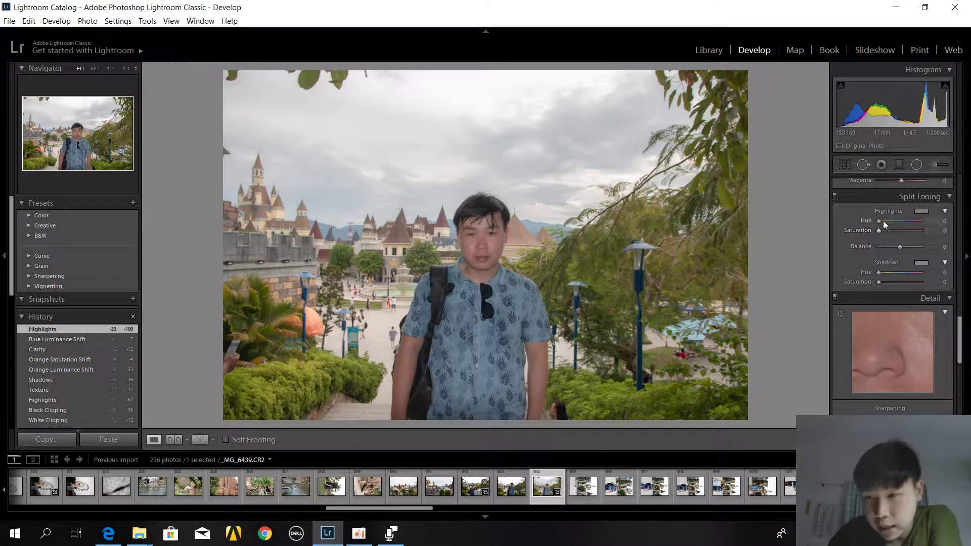
pyautogui.click(920, 211)
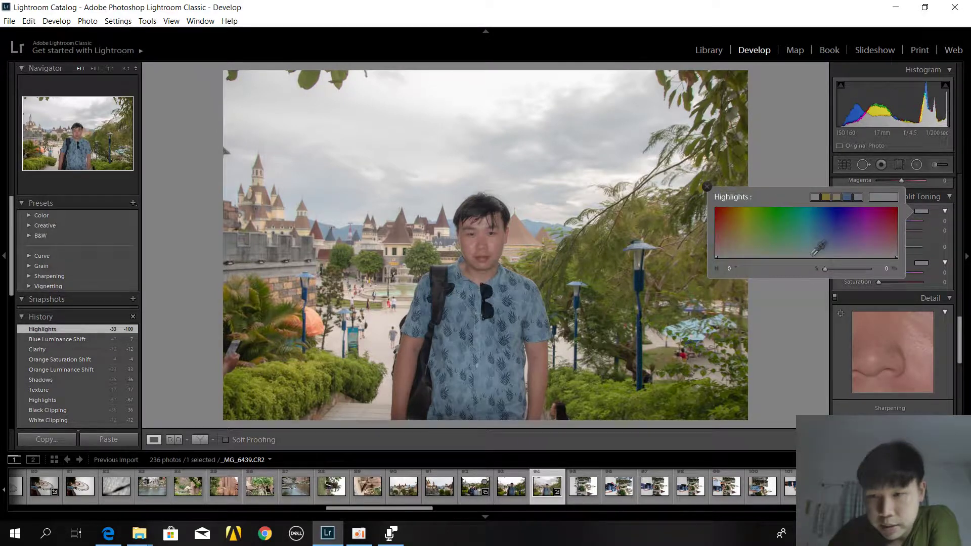
pyautogui.moveTo(829, 252); pyautogui.dragTo(835, 245)
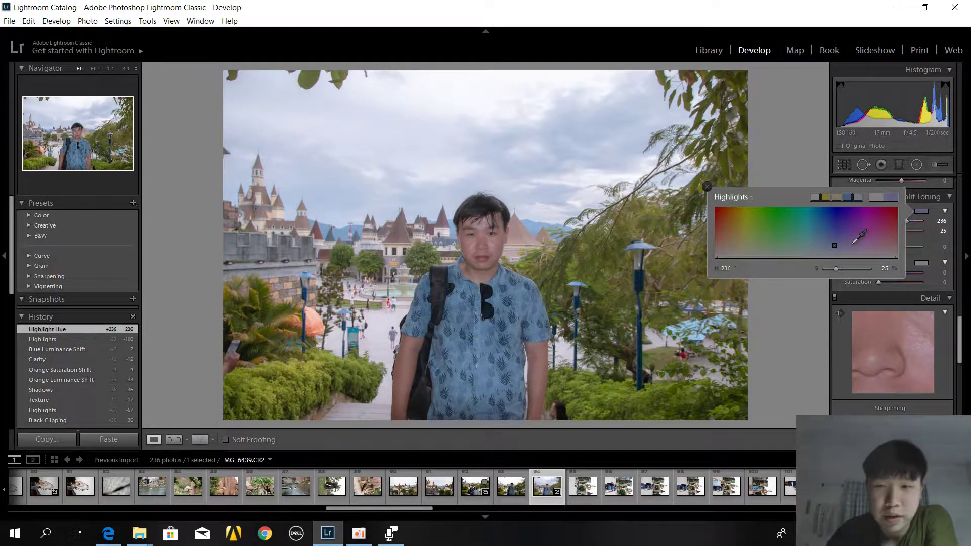
pyautogui.click(833, 341)
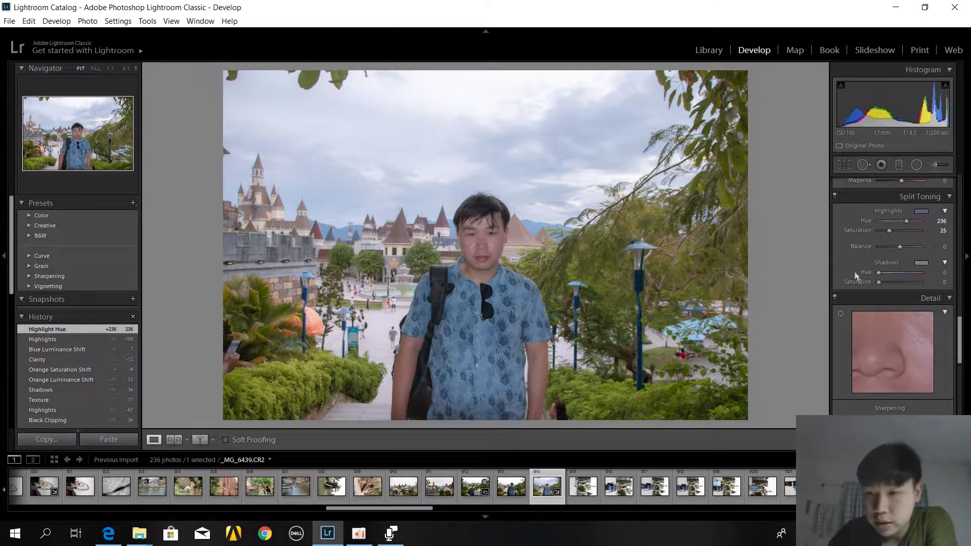
pyautogui.scroll(5, 855, 252)
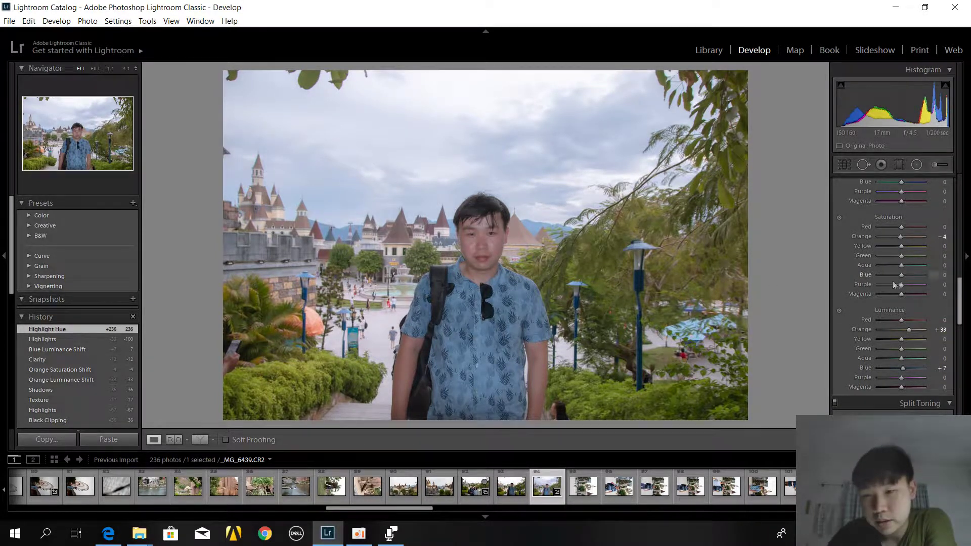
# Set Blue and Aqua Saturation to +24 and +4; Aqua, Orange, Yellow Luminance to +64, +53, +18.
pyautogui.moveTo(903, 277)
pyautogui.mouseDown()
pyautogui.moveTo(921, 278)
pyautogui.moveTo(907, 278)
pyautogui.mouseUp()
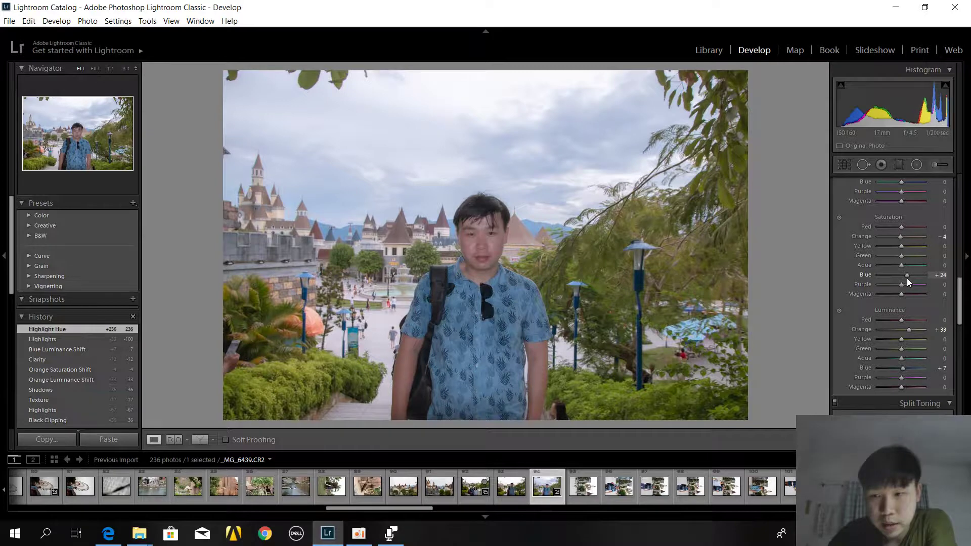
pyautogui.moveTo(902, 265)
pyautogui.mouseDown()
pyautogui.moveTo(917, 266)
pyautogui.moveTo(903, 268)
pyautogui.mouseUp()
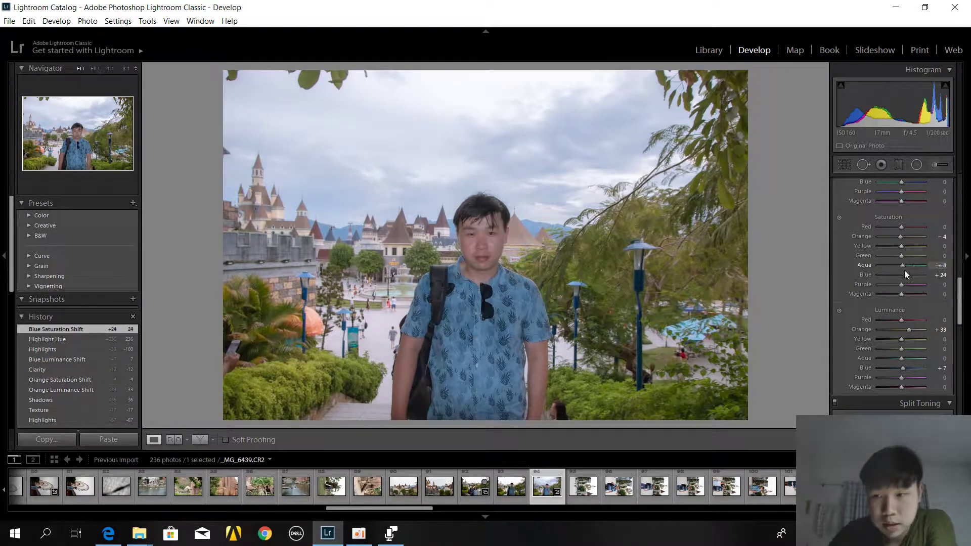
pyautogui.moveTo(902, 358)
pyautogui.mouseDown()
pyautogui.moveTo(826, 364)
pyautogui.moveTo(919, 357)
pyautogui.mouseUp()
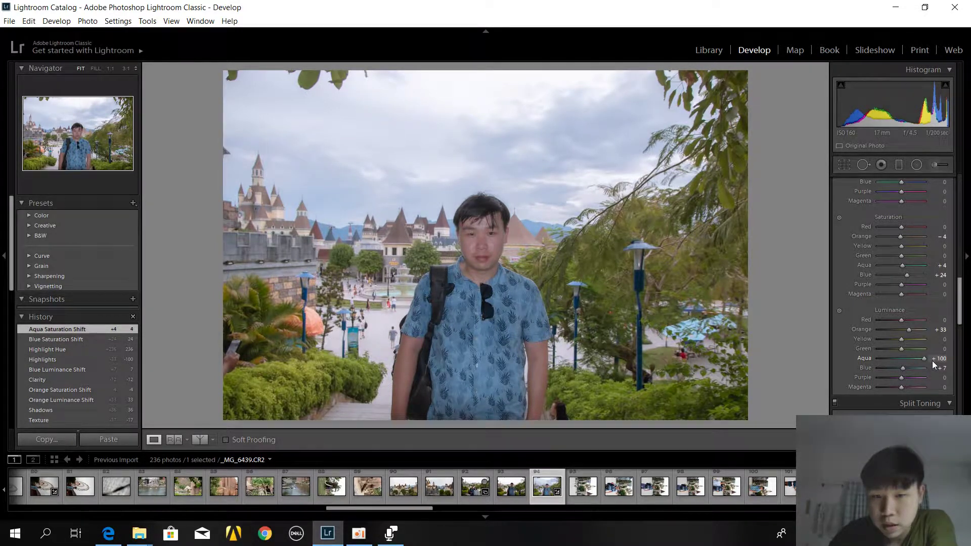
pyautogui.moveTo(912, 330); pyautogui.dragTo(917, 330)
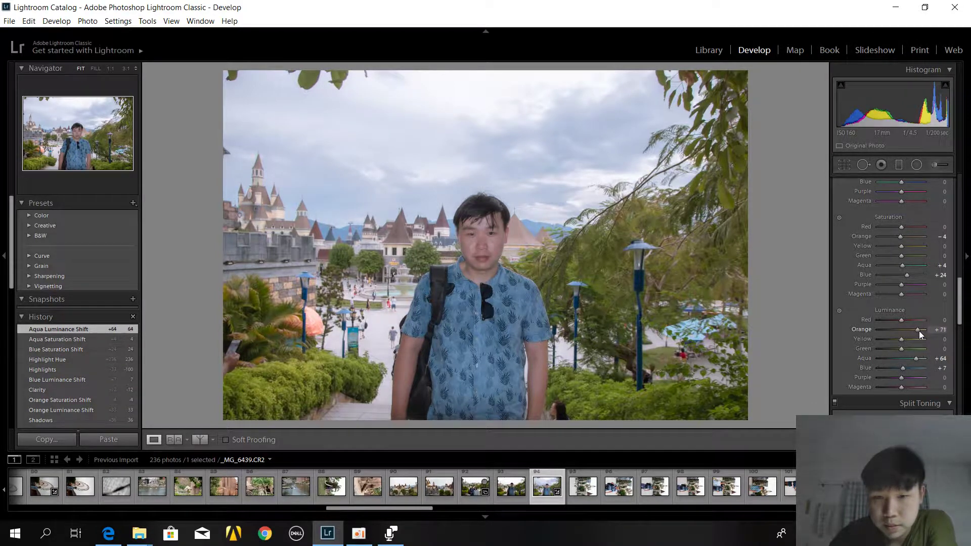
pyautogui.moveTo(915, 330); pyautogui.dragTo(900, 340)
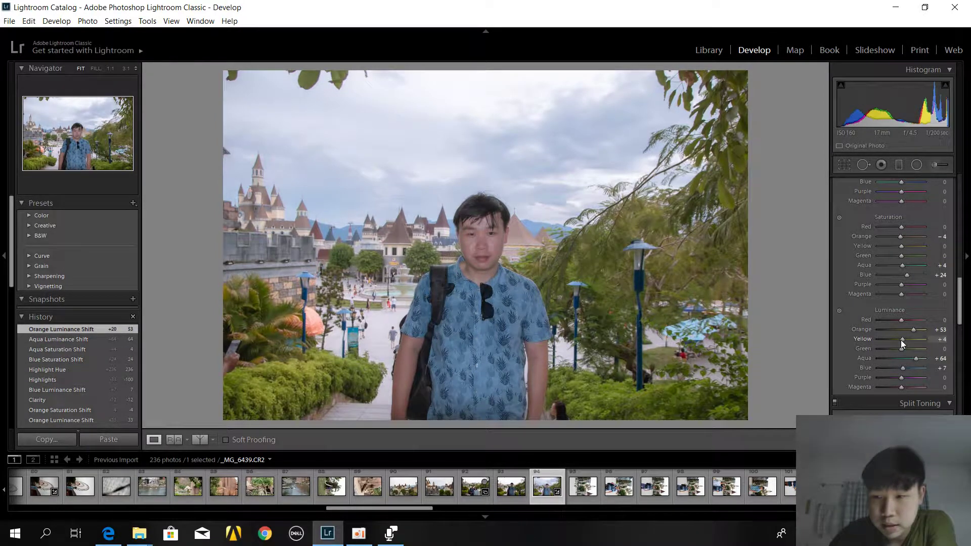
pyautogui.moveTo(906, 342); pyautogui.dragTo(903, 342)
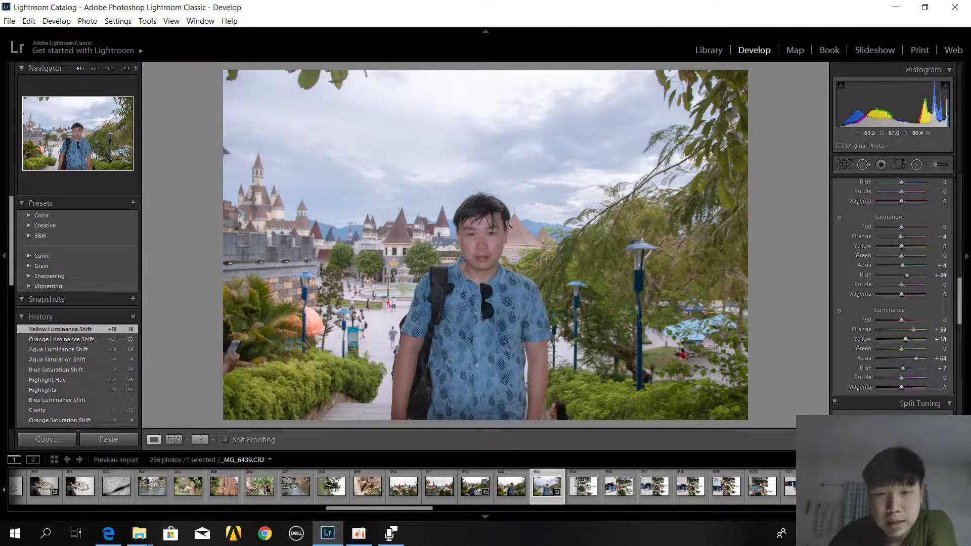
# Zoom to 1:1 on the face to check the result, then return to full view.
pyautogui.click(479, 224)
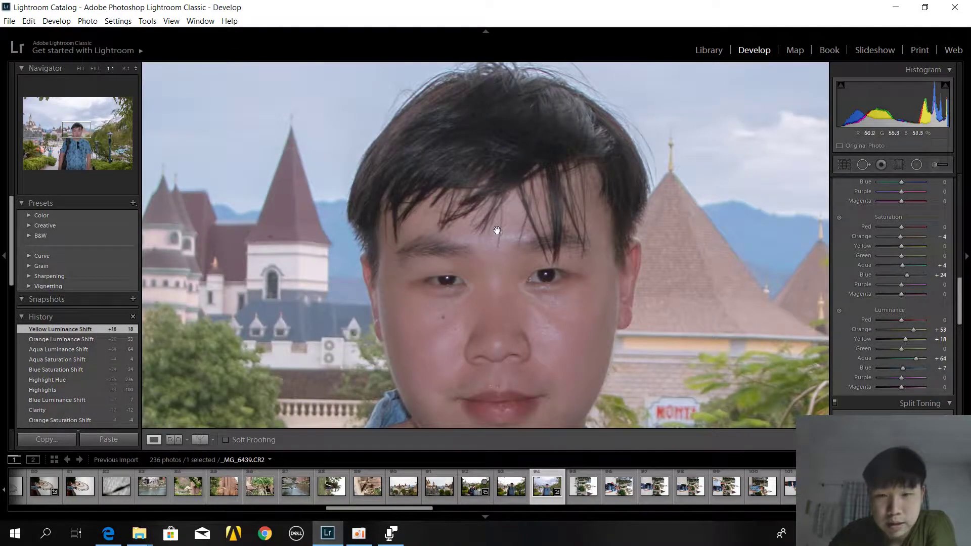
pyautogui.click(497, 231)
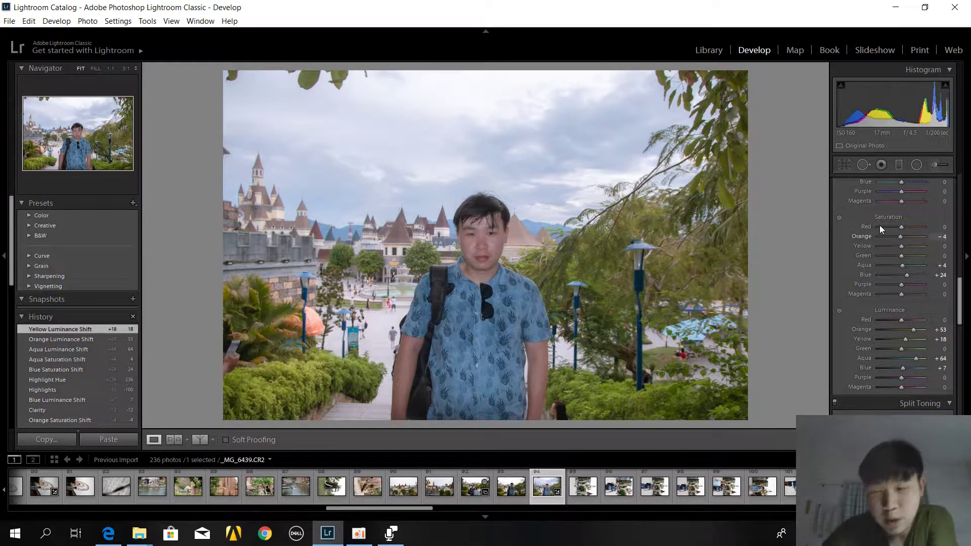
pyautogui.scroll(2, 871, 238)
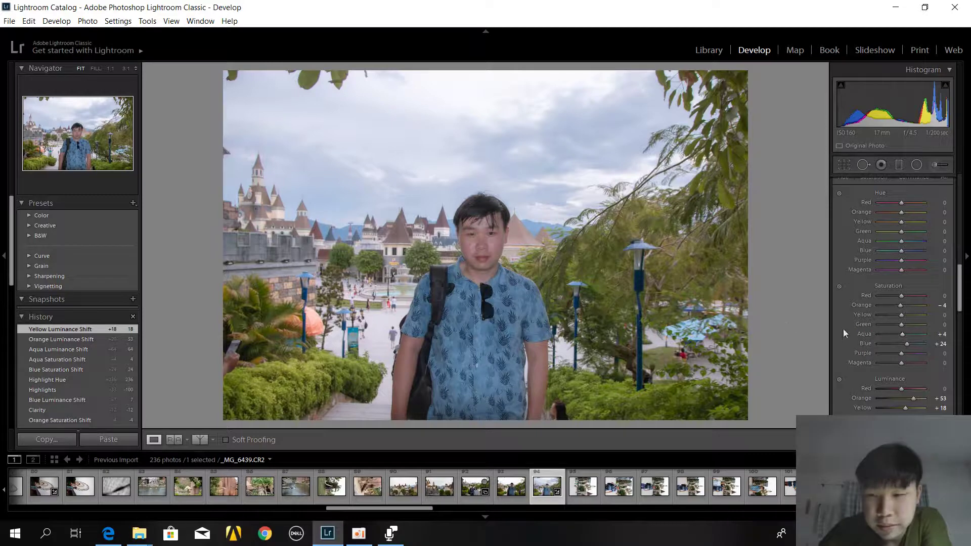
# Shift the Green Hue to +76 and the Aqua Hue to −89.
pyautogui.moveTo(901, 242)
pyautogui.mouseDown()
pyautogui.moveTo(887, 243)
pyautogui.moveTo(932, 235)
pyautogui.mouseUp()
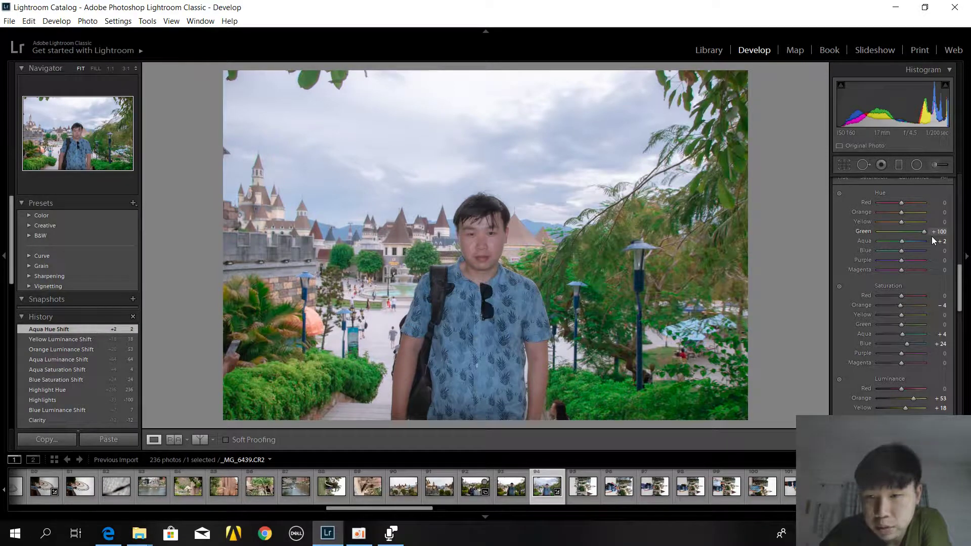
pyautogui.moveTo(921, 236); pyautogui.dragTo(920, 235)
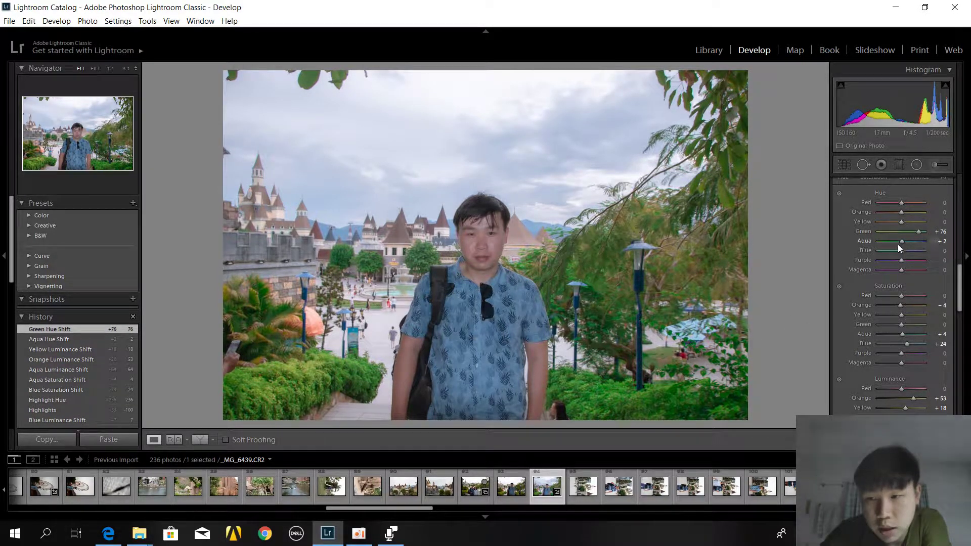
pyautogui.moveTo(898, 243); pyautogui.dragTo(924, 243)
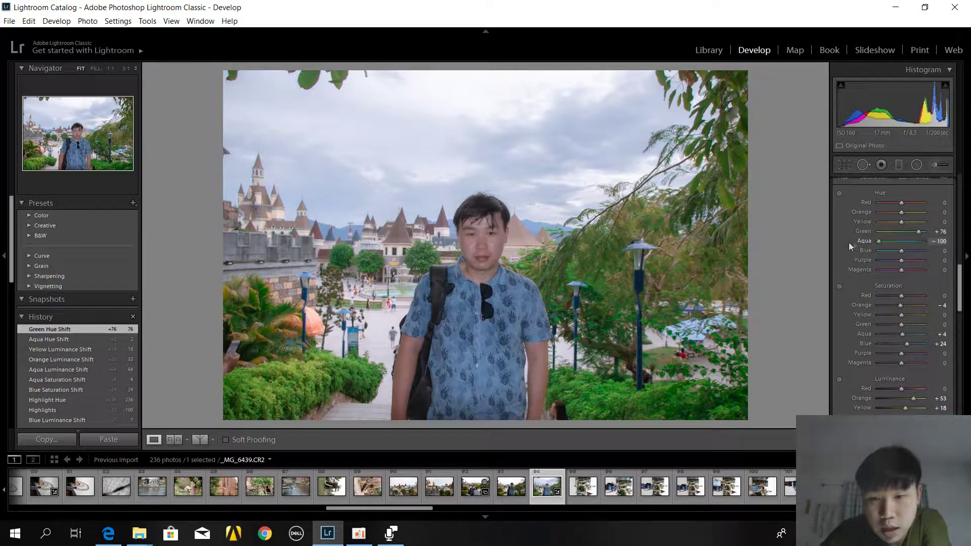
pyautogui.moveTo(838, 243)
pyautogui.mouseDown()
pyautogui.moveTo(890, 247)
pyautogui.moveTo(879, 241)
pyautogui.mouseUp()
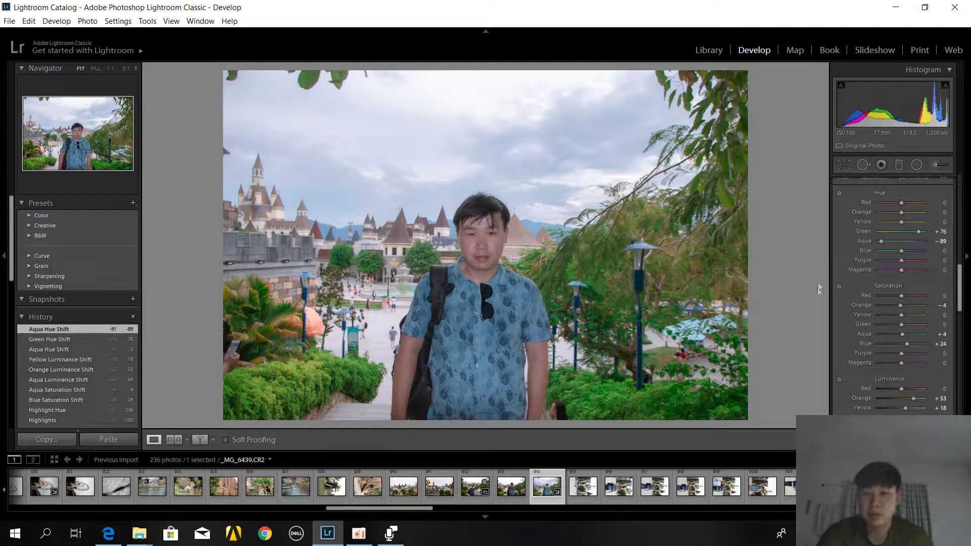
pyautogui.scroll(5, 847, 298)
# Raise Vibrance to +14 and inspect the face at 1:1 zoom.
pyautogui.scroll(3, 848, 299)
pyautogui.scroll(3, 849, 316)
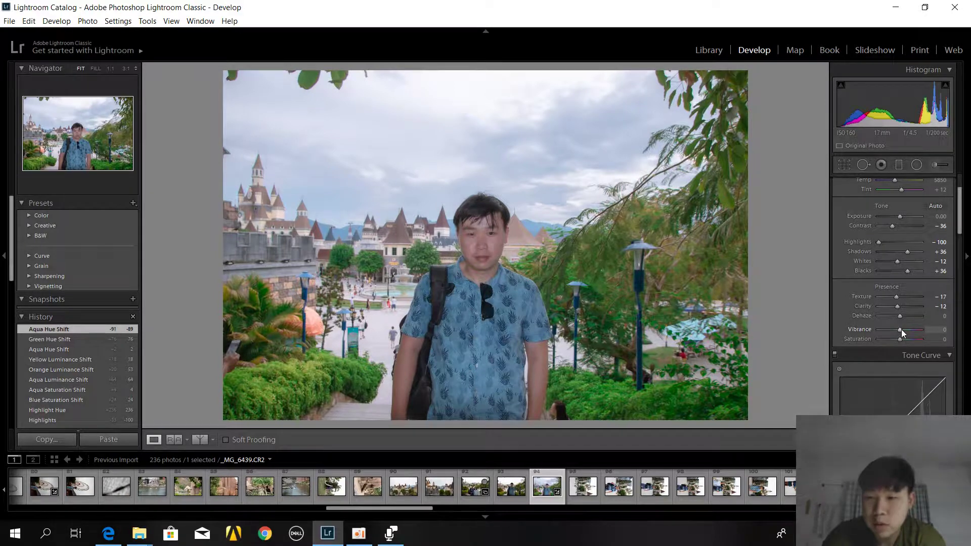
pyautogui.moveTo(902, 329); pyautogui.dragTo(905, 332)
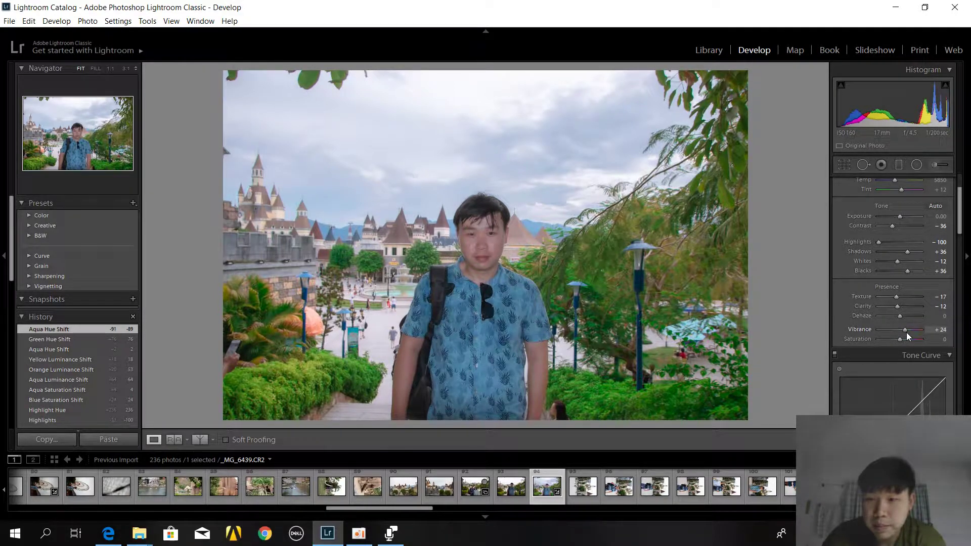
pyautogui.scroll(3, 845, 330)
pyautogui.click(481, 245)
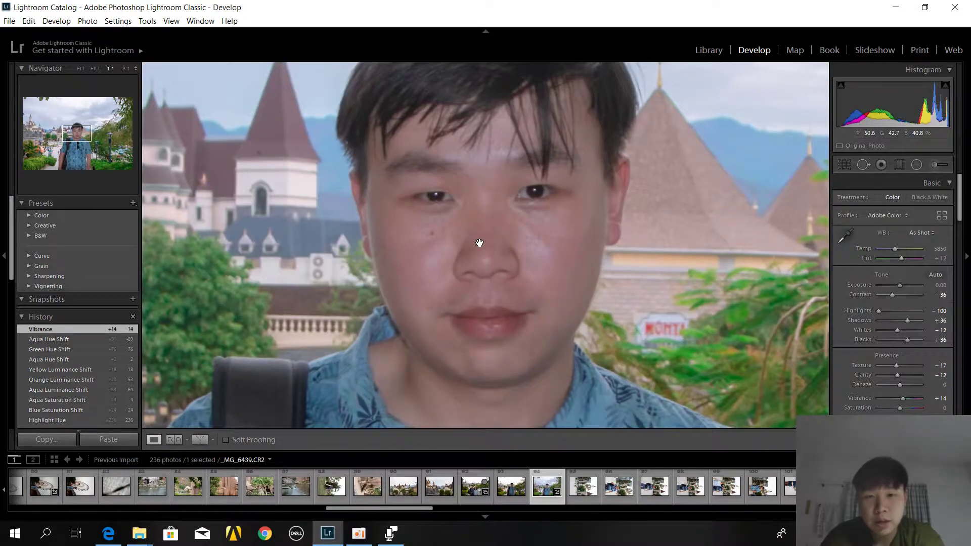
pyautogui.click(480, 245)
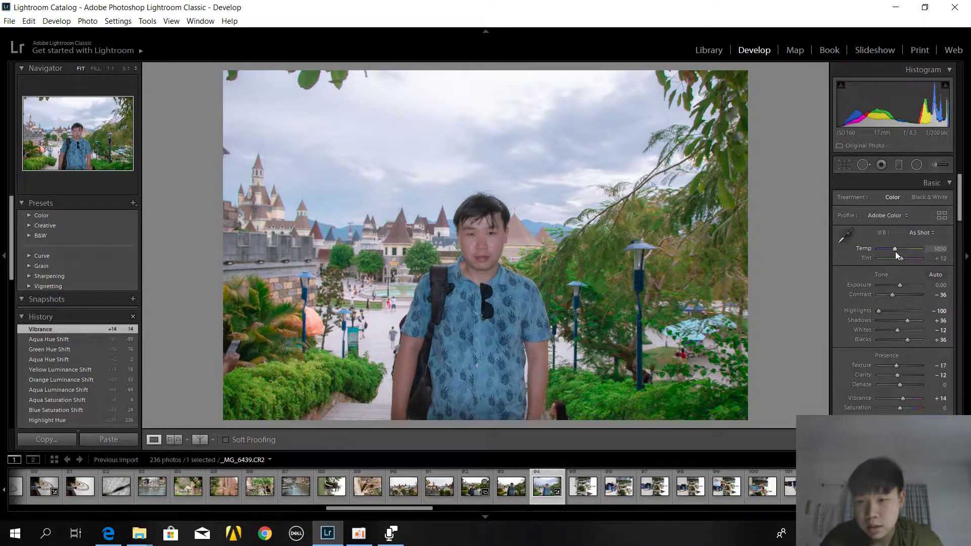
# Cool the white balance to Temp 5452, then paste copied settings and undo the paste.
pyautogui.moveTo(895, 250); pyautogui.dragTo(894, 249)
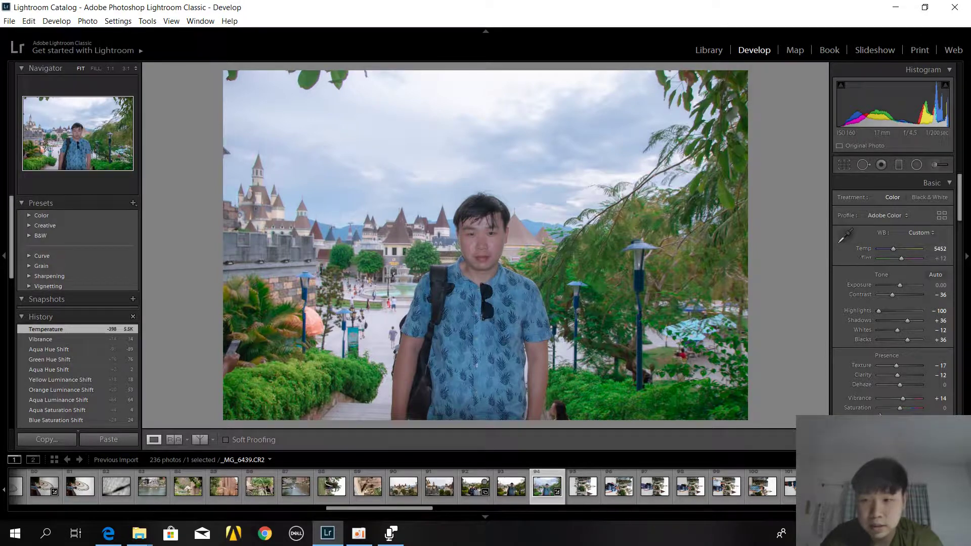
pyautogui.hotkey('ctrl', 'shift', 'v')
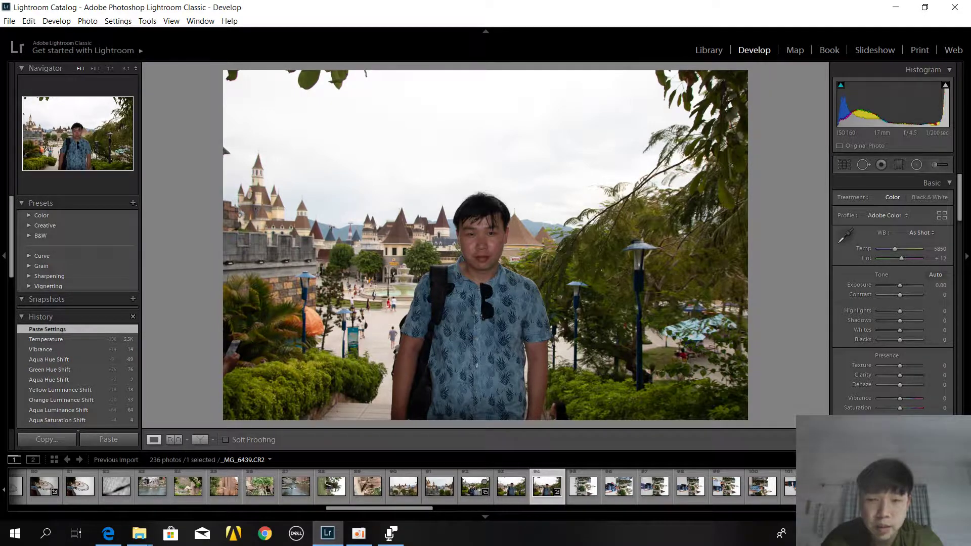
pyautogui.hotkey('ctrl', 'z')
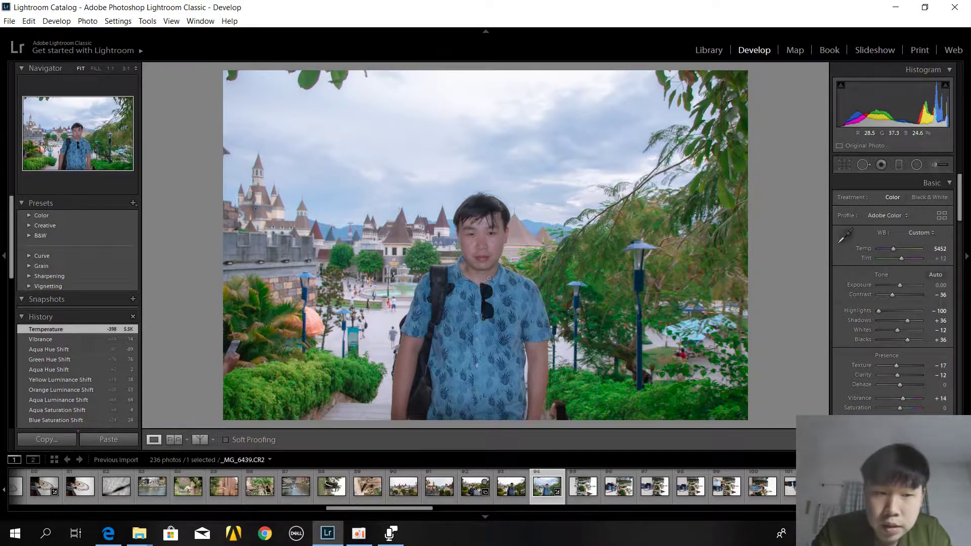
# Show the graded portrait side by side with its original in Before & After view.
pyautogui.rightClick(104, 329)
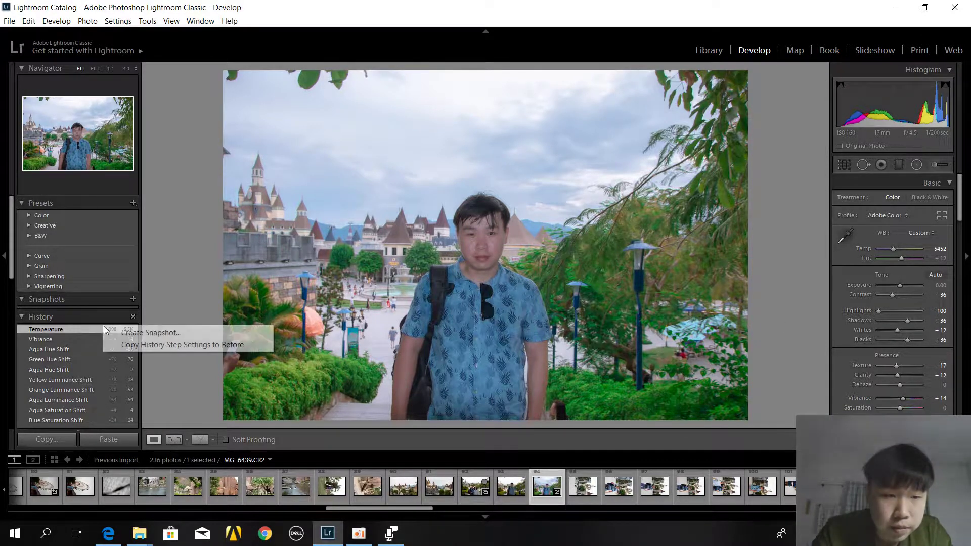
pyautogui.click(99, 332)
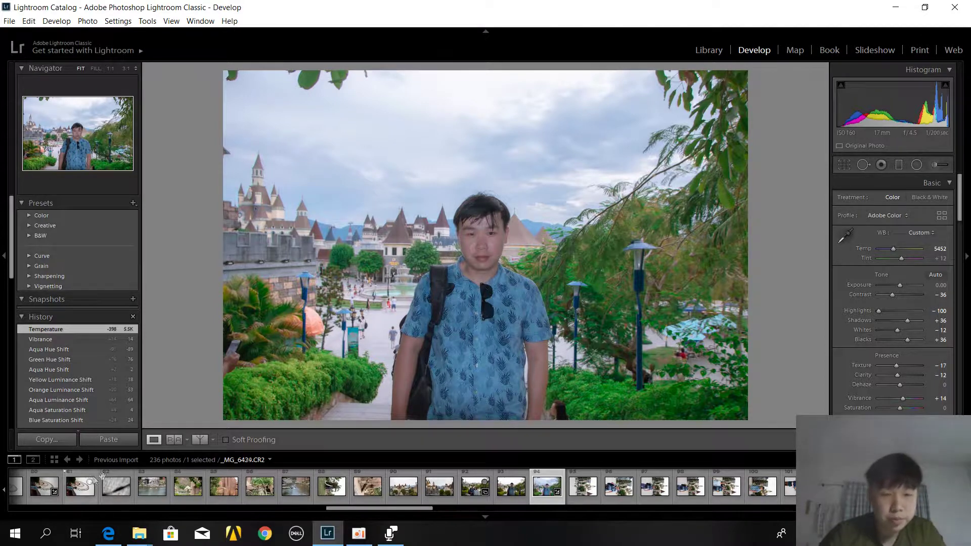
pyautogui.click(200, 440)
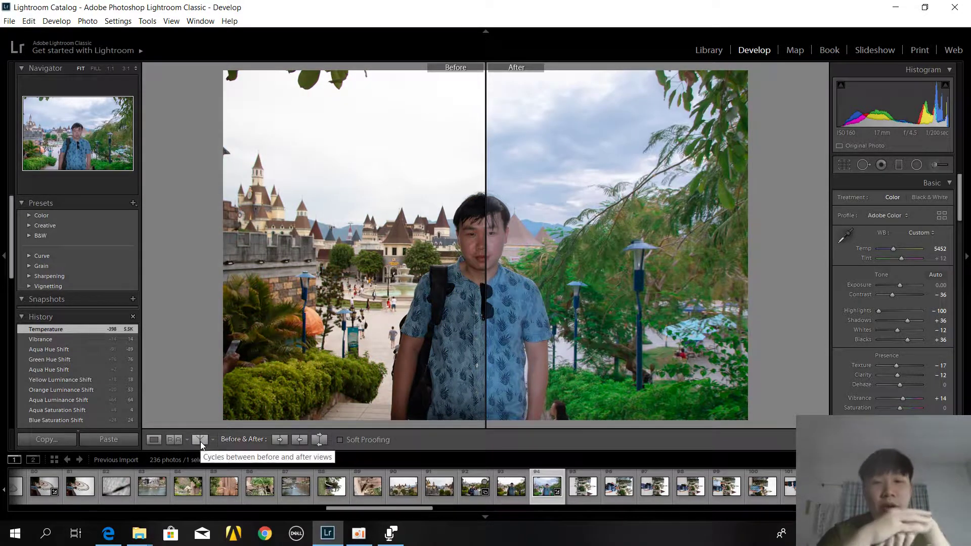